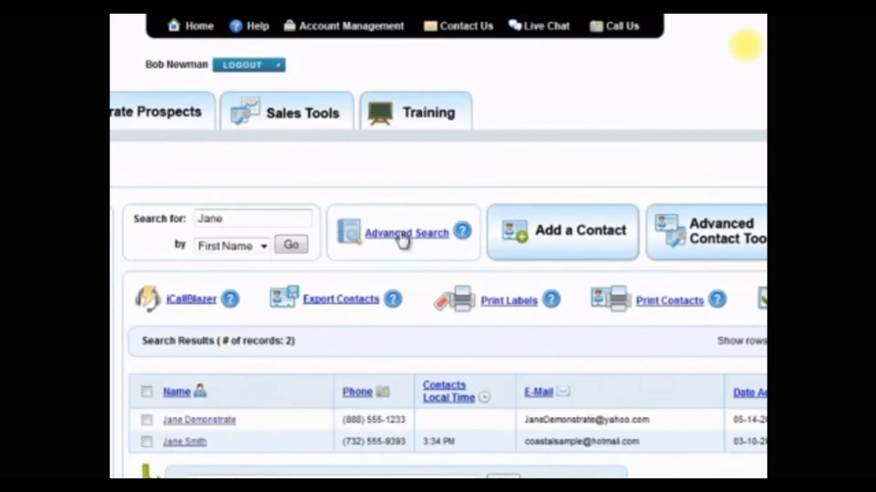
Open the advanced contact search and review the choices for contact activity, activity time frame and lead rating
click(701, 191)
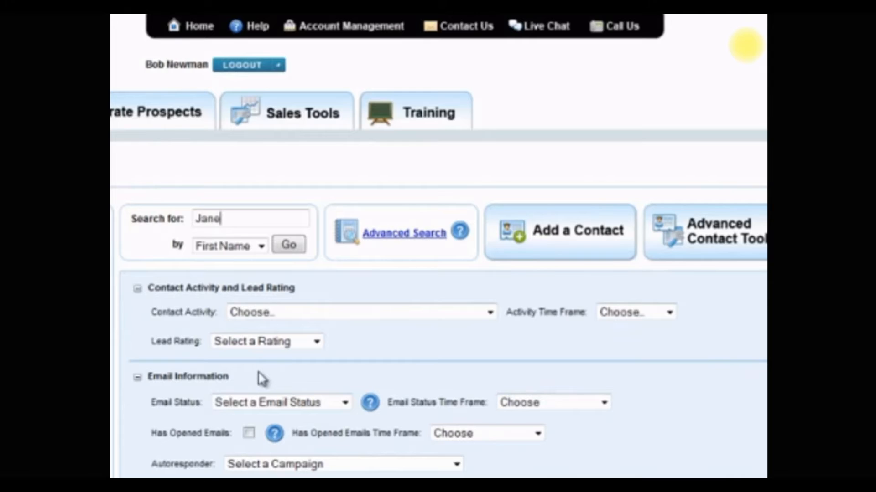
scroll(262, 376, down, 5)
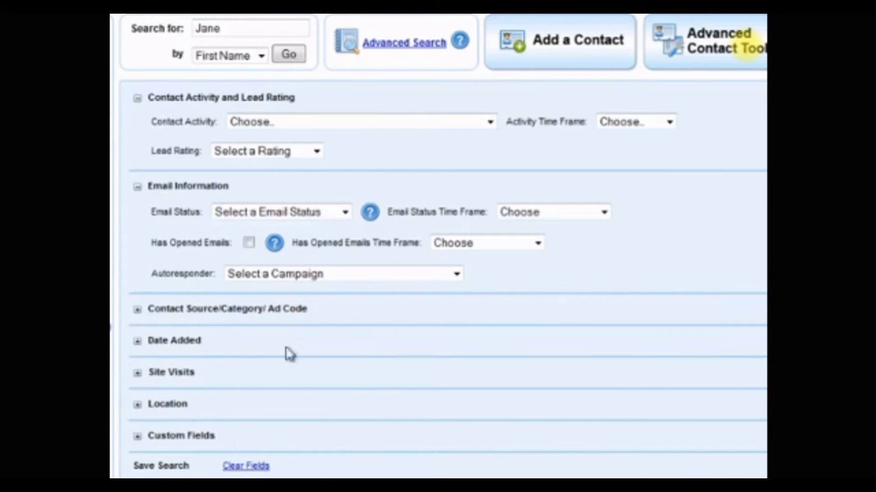
click(490, 123)
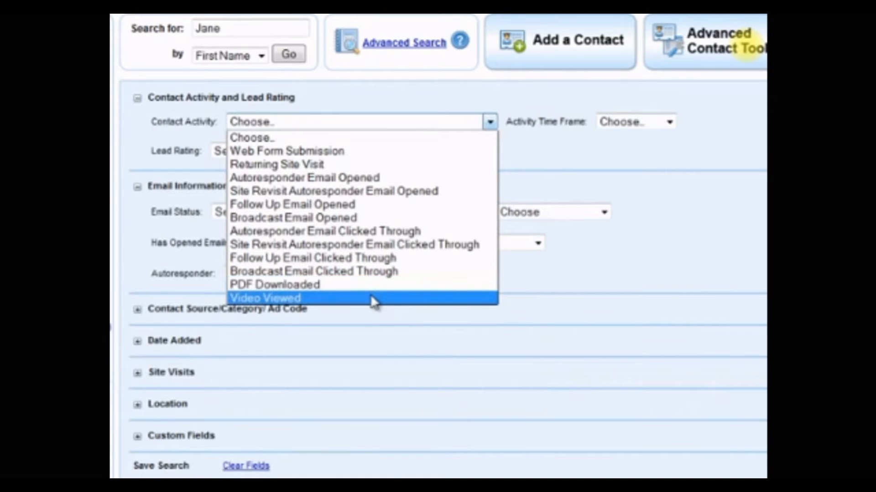
click(670, 124)
click(670, 124)
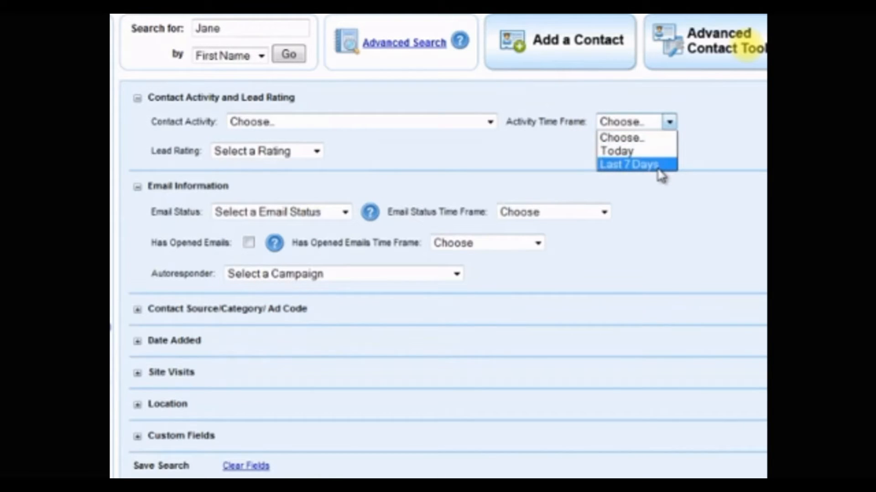
click(475, 161)
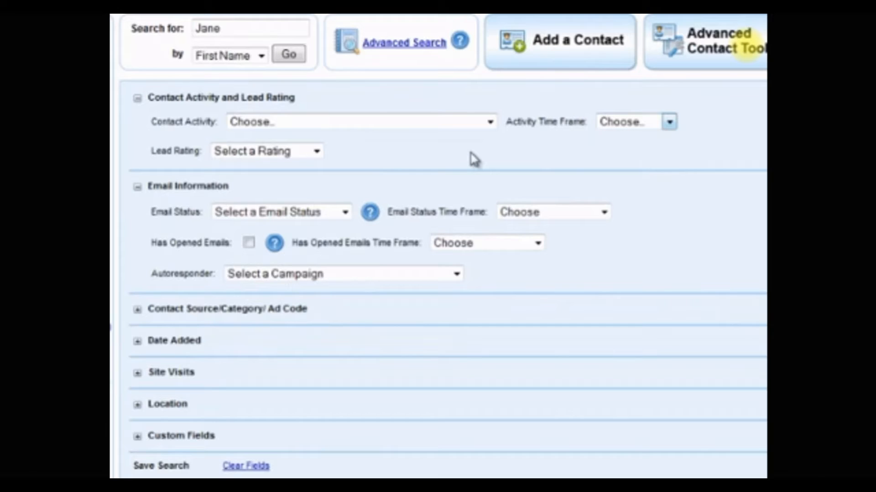
click(317, 152)
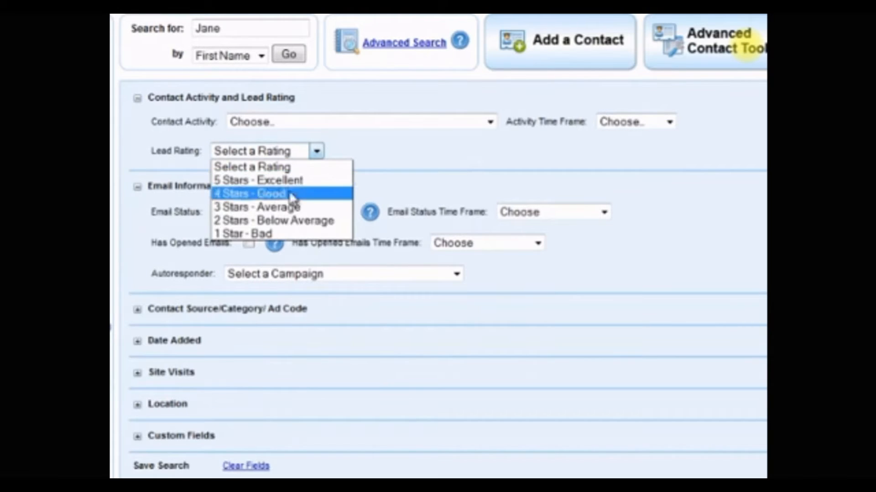
click(389, 156)
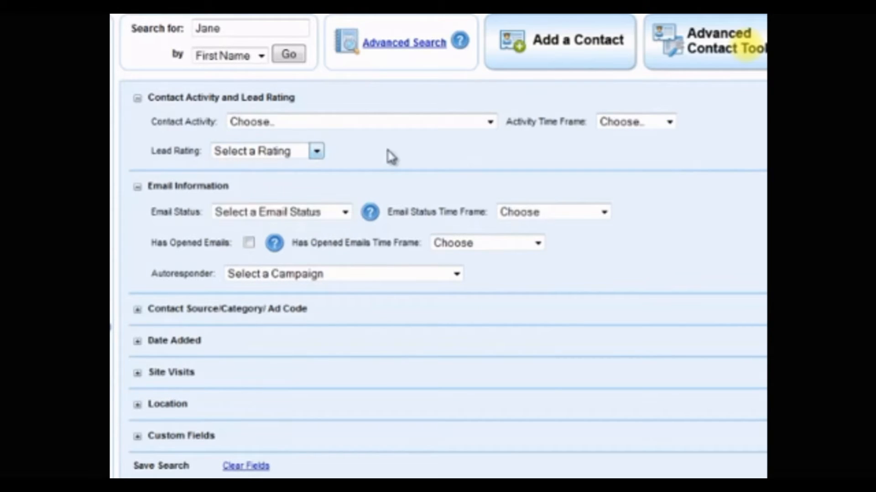
Examine the Email Information filters, including email status, its time frame, the opened-emails help and the autoresponder campaigns
click(345, 213)
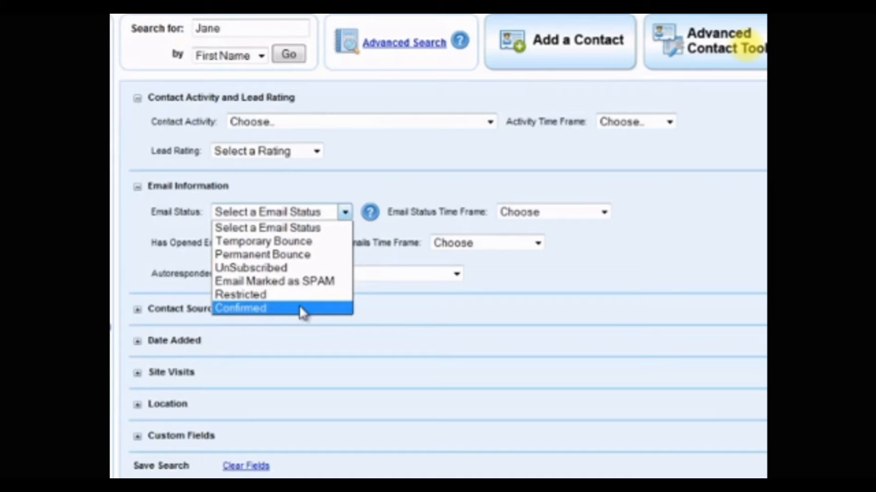
click(605, 214)
click(605, 213)
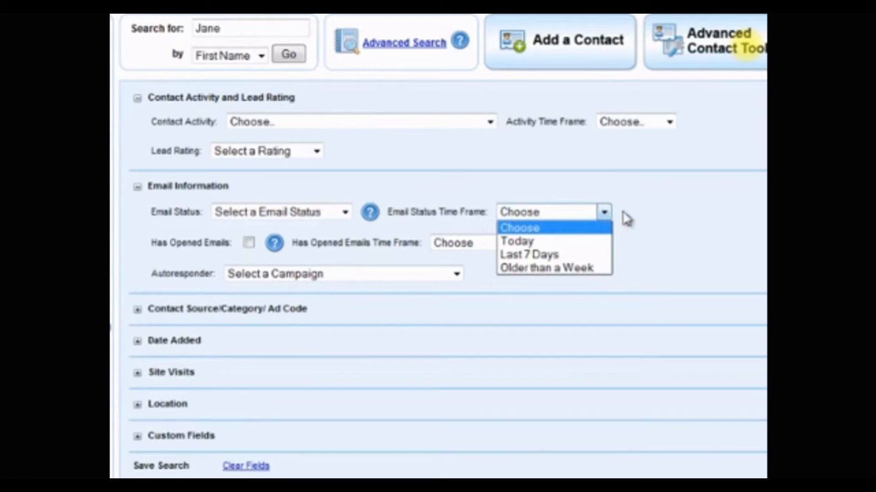
click(669, 219)
mouse_move(369, 213)
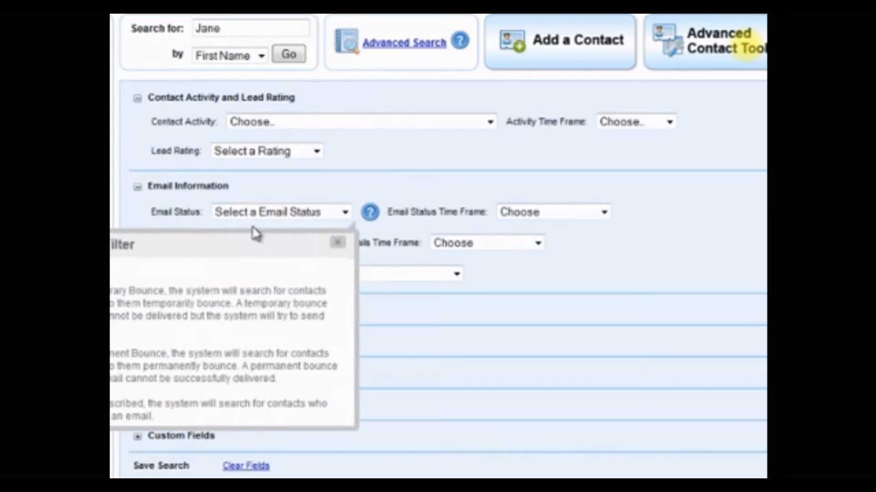
click(338, 244)
mouse_move(274, 243)
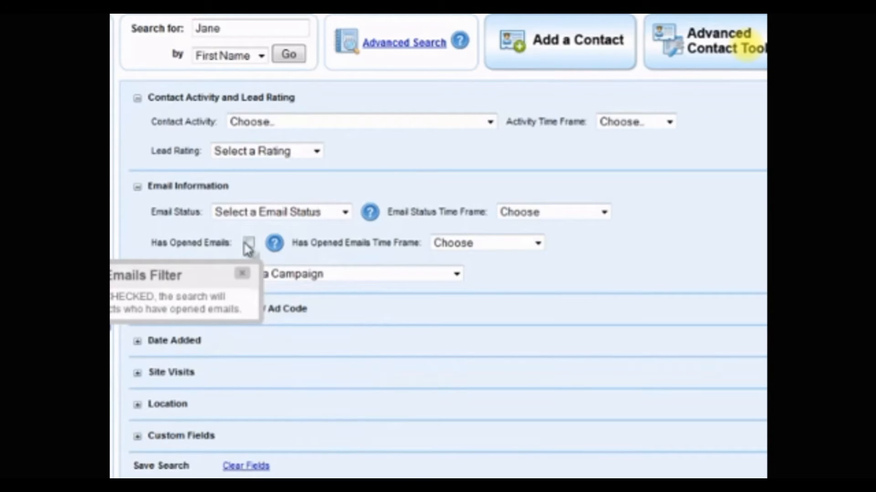
click(241, 274)
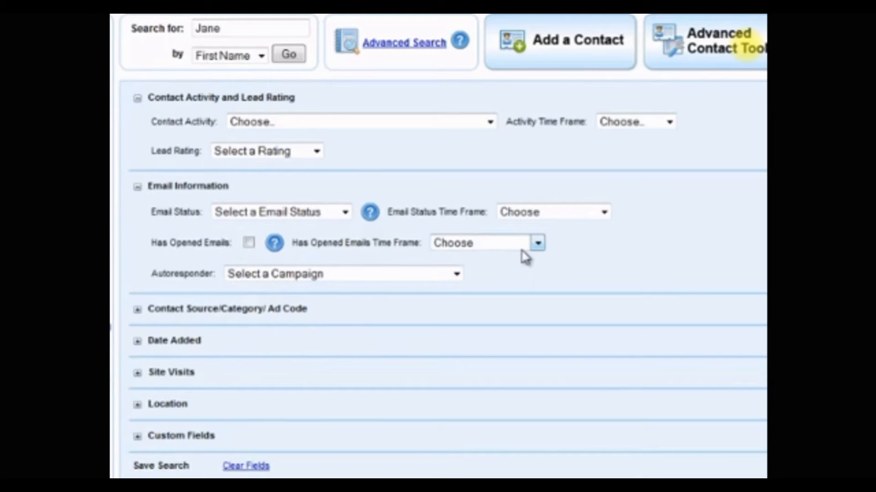
click(456, 274)
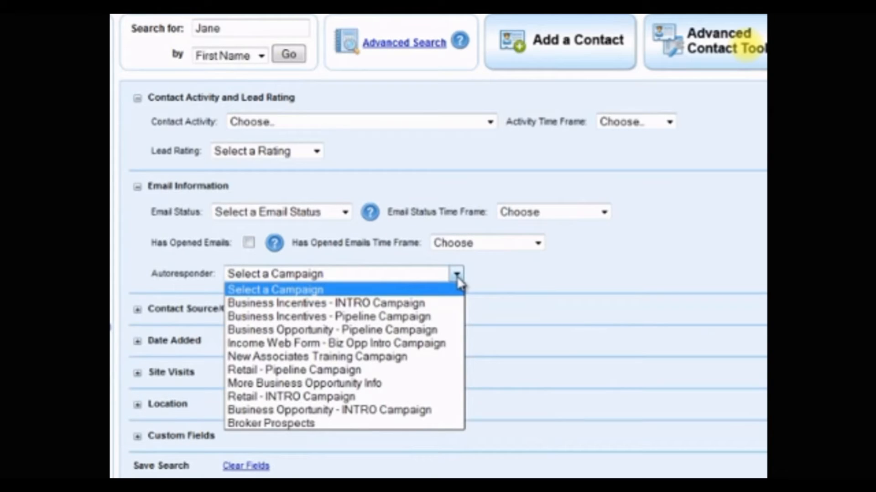
click(514, 285)
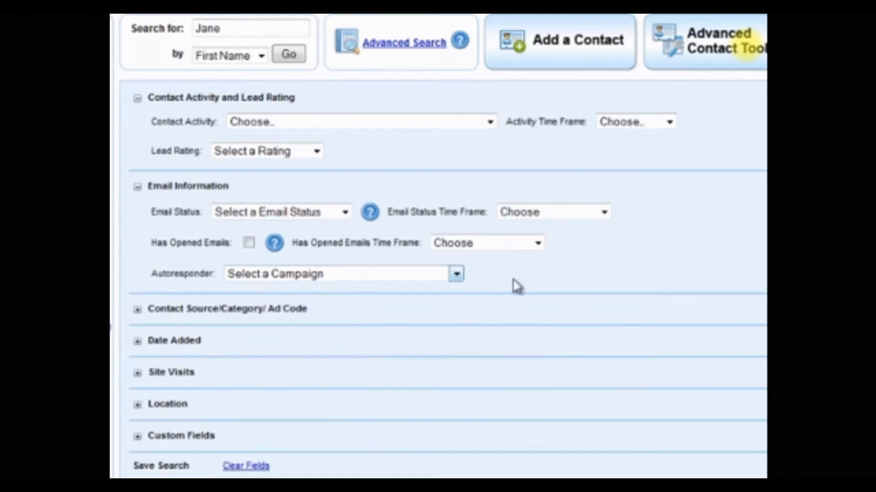
Expand Contact Source/Category/Ad Code and review the contact category choices and the Ad Code filter help
click(138, 311)
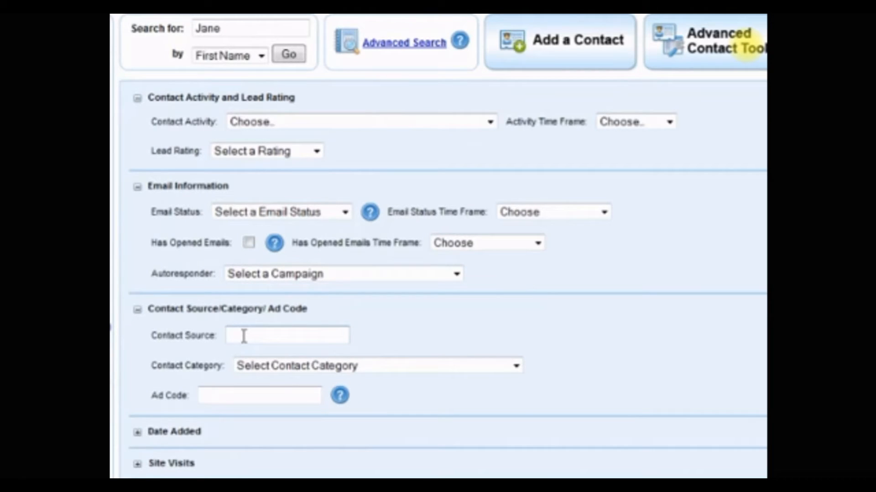
click(516, 367)
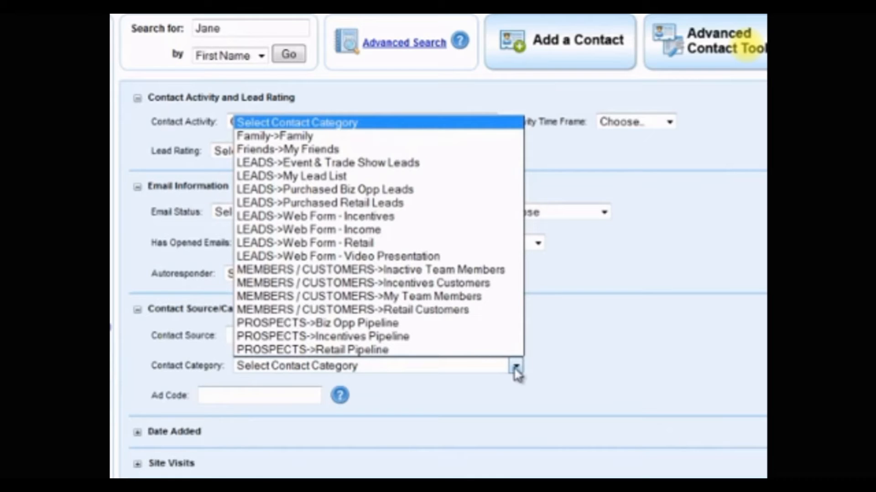
click(607, 367)
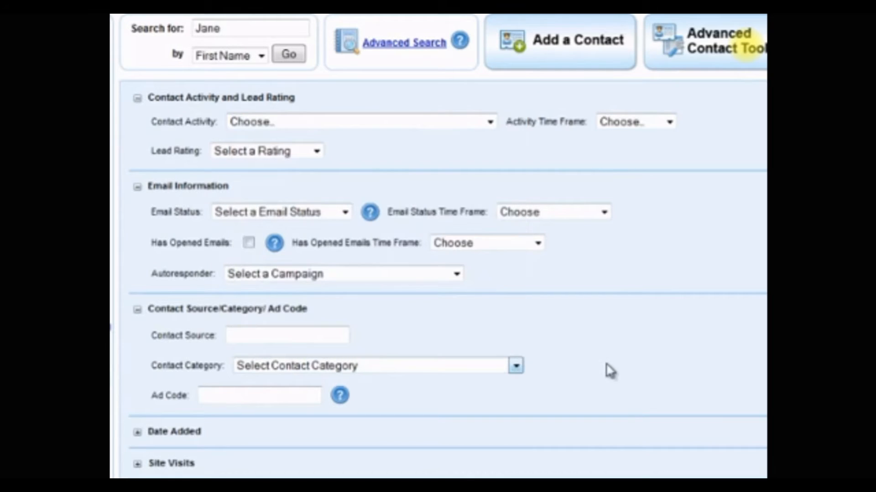
click(291, 391)
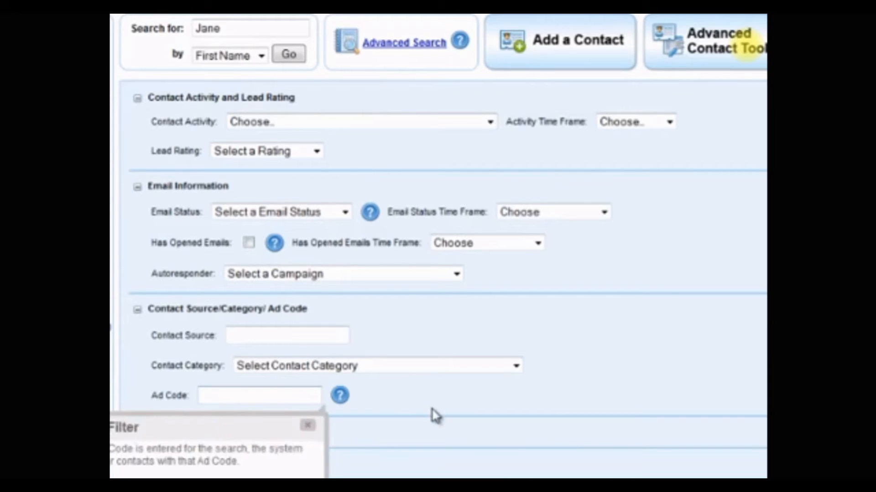
click(307, 430)
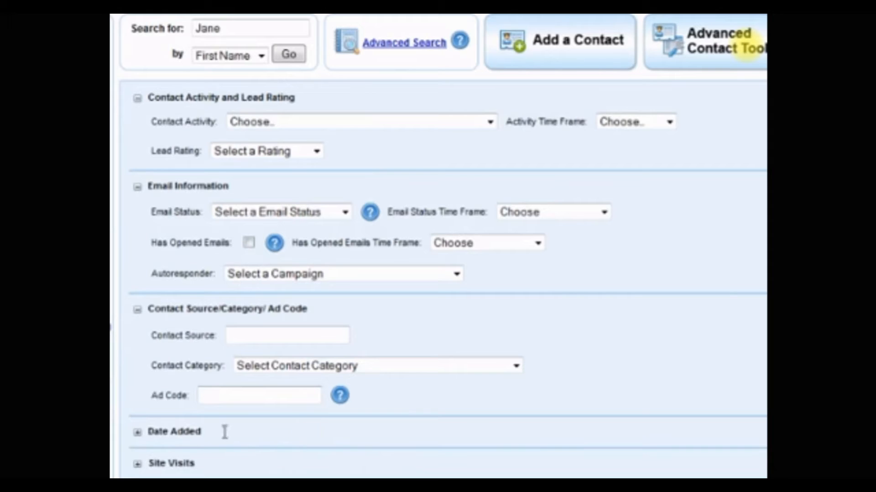
Expand the Date Added section and set the filter to contacts added before 05/01/2012
click(138, 433)
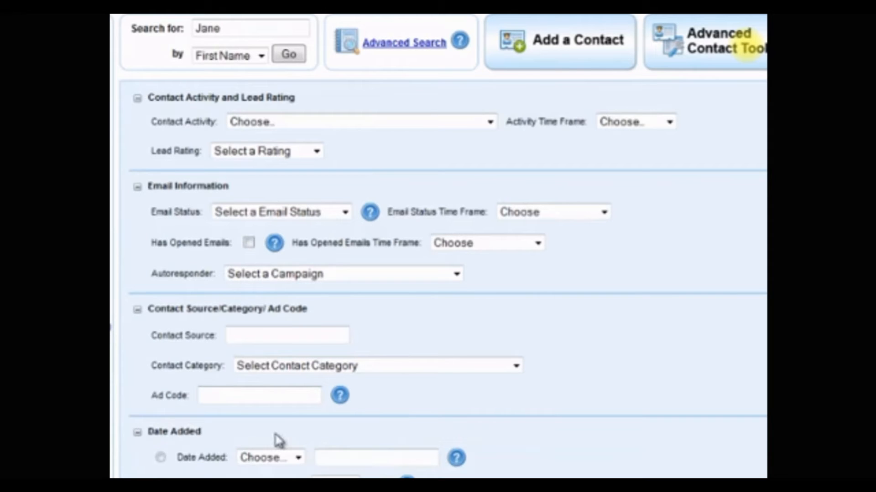
scroll(279, 440, down, 2)
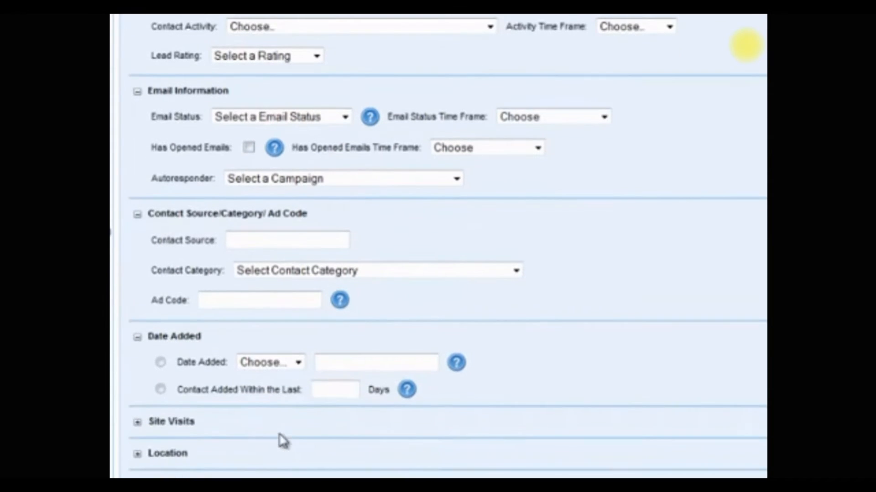
click(161, 363)
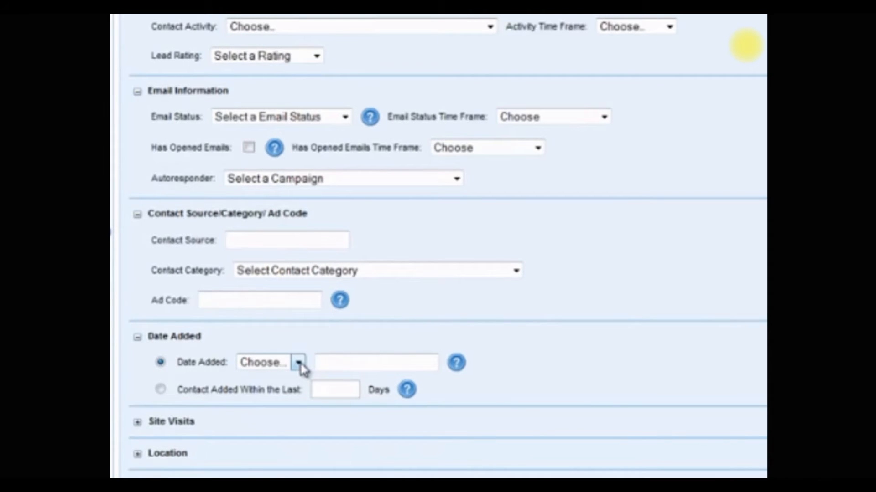
click(299, 363)
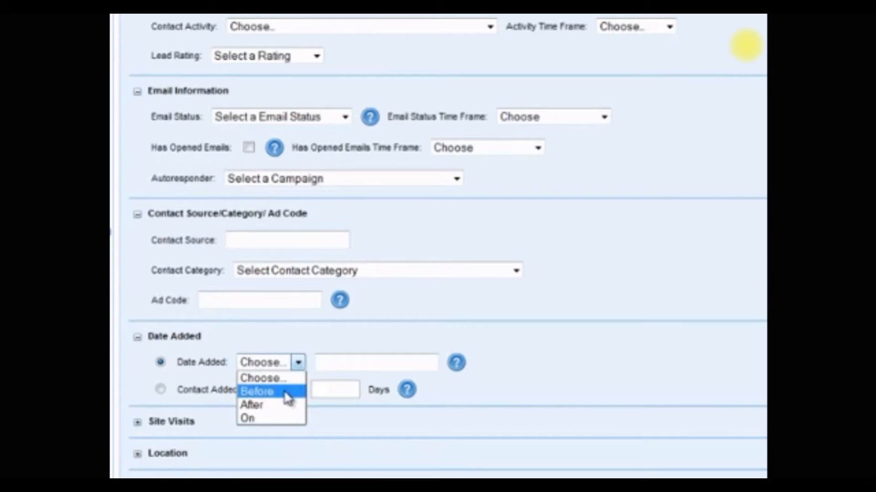
click(287, 394)
click(350, 362)
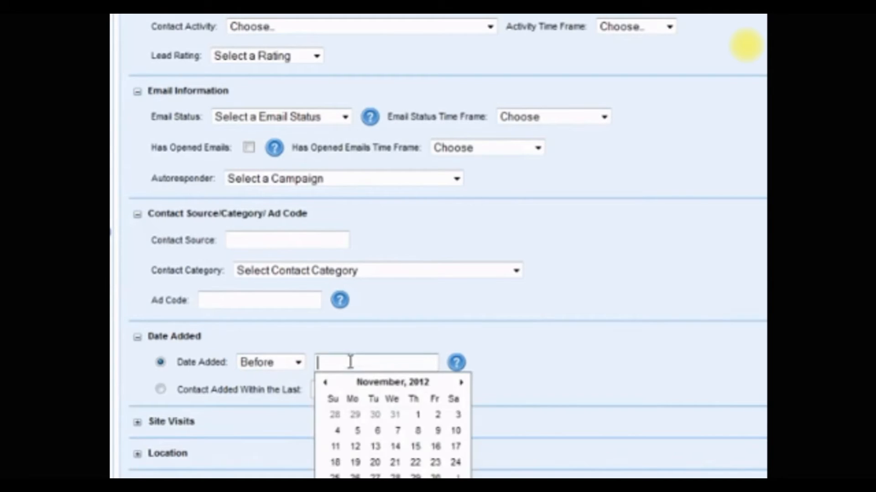
click(325, 383)
click(325, 383)
click(325, 383)
click(325, 383)
click(325, 383)
click(325, 383)
click(377, 416)
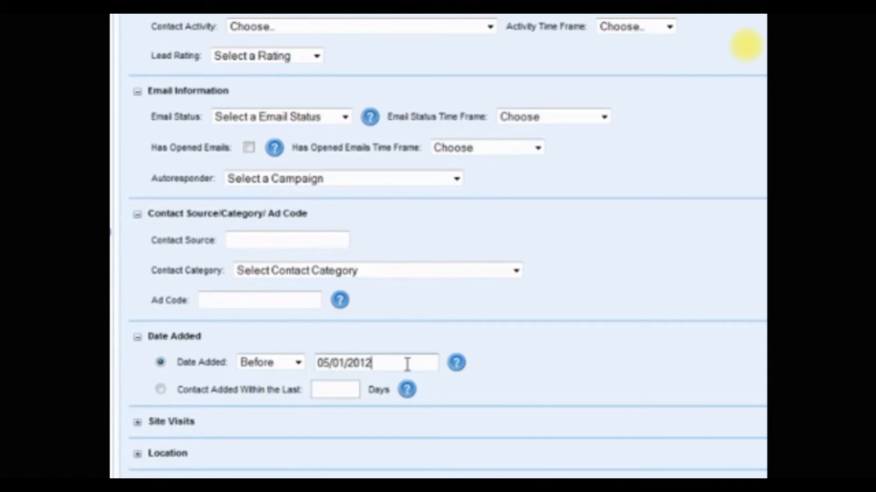
Change the Date Added condition to On, and switch it to After
click(299, 364)
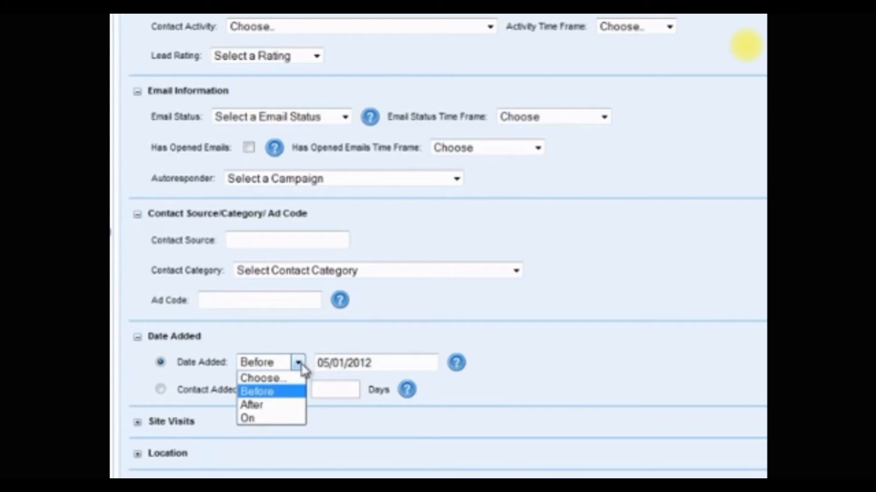
click(298, 418)
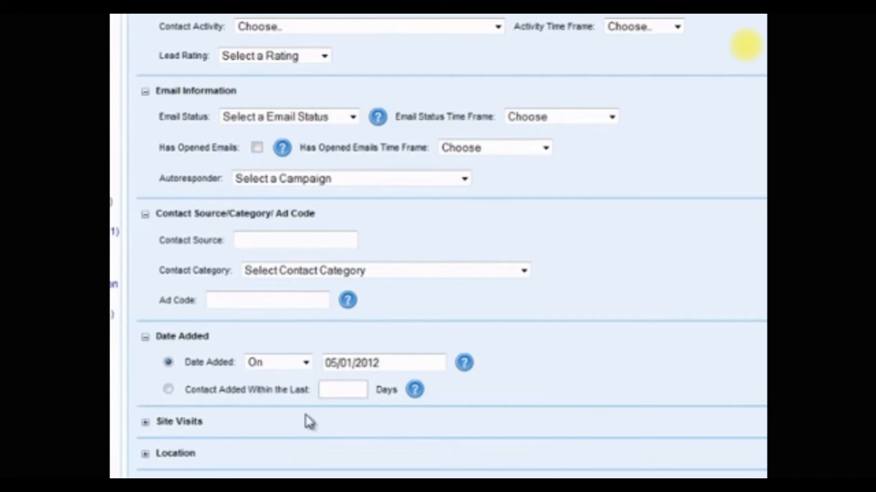
click(305, 365)
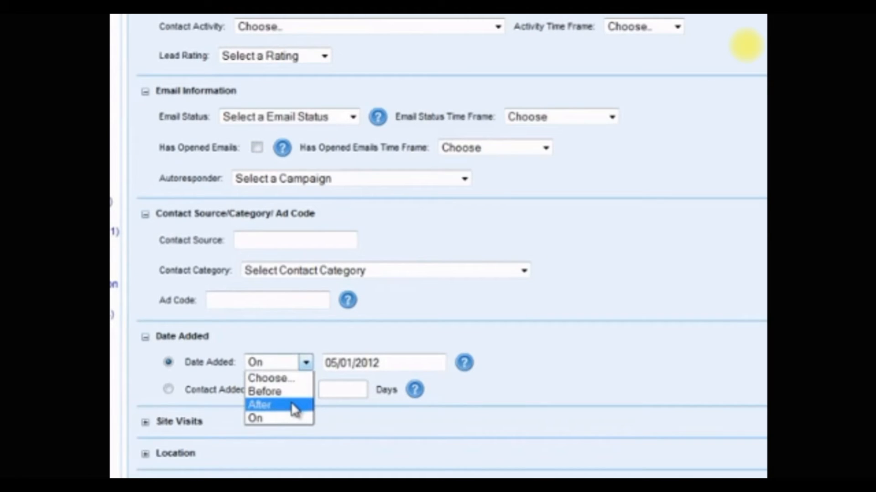
click(295, 405)
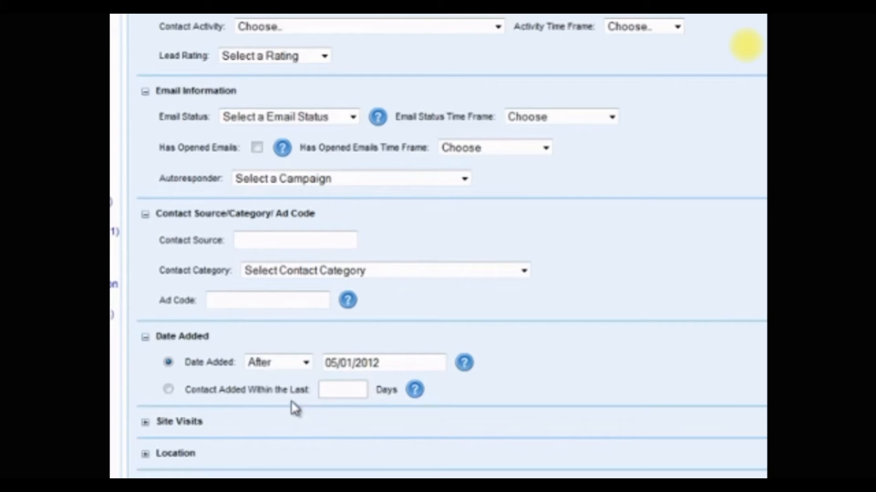
Select Contact Added Within the Last, enter 60 days as a trial value, and clear it again
click(168, 390)
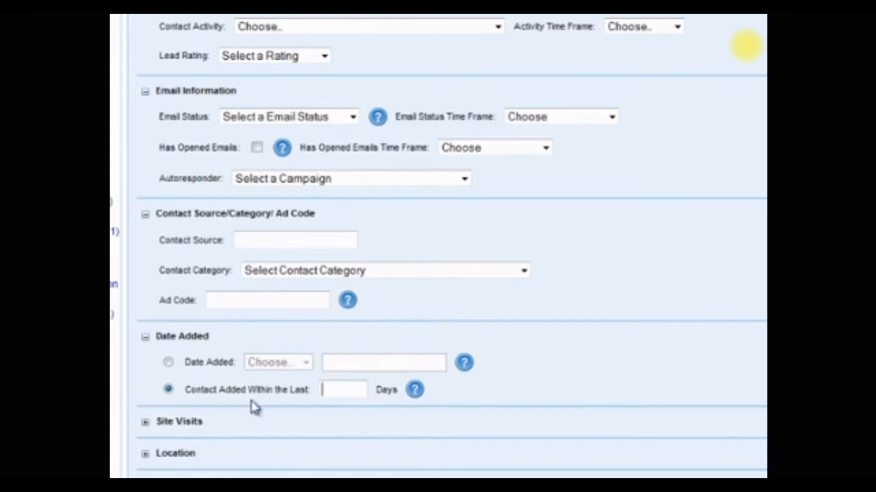
scroll(251, 401, down, 3)
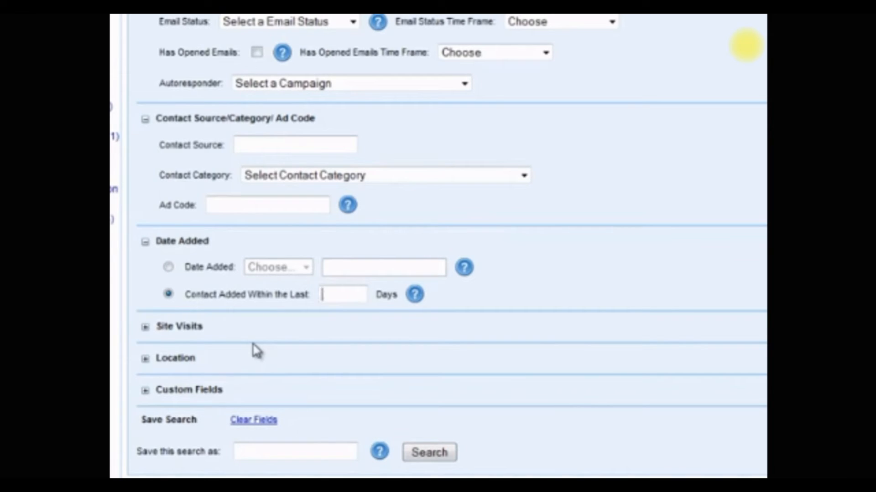
text(60)
key(BackSpace)
key(BackSpace)
Expand the Site Visits section and set Last Site Visit to before 05/05/2012
click(145, 327)
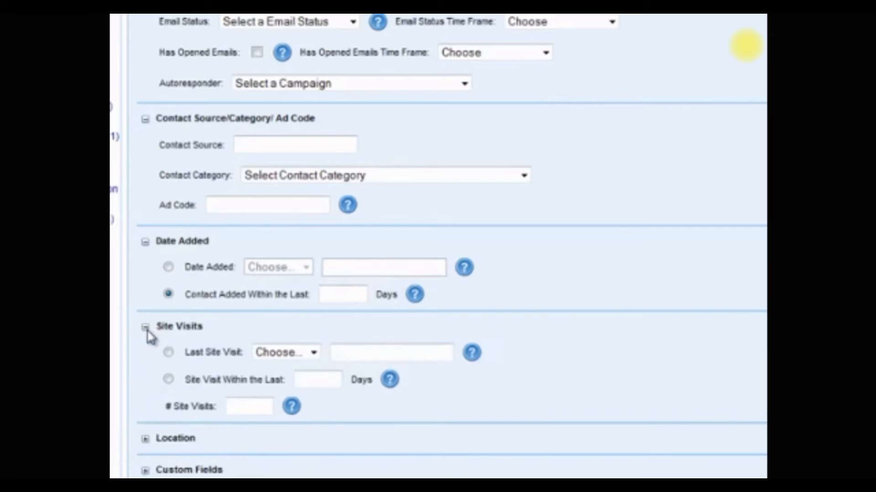
click(168, 353)
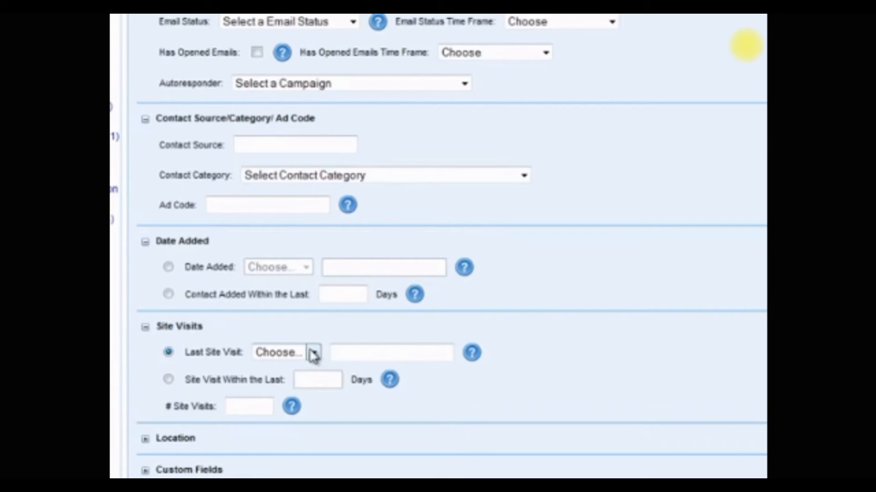
click(313, 354)
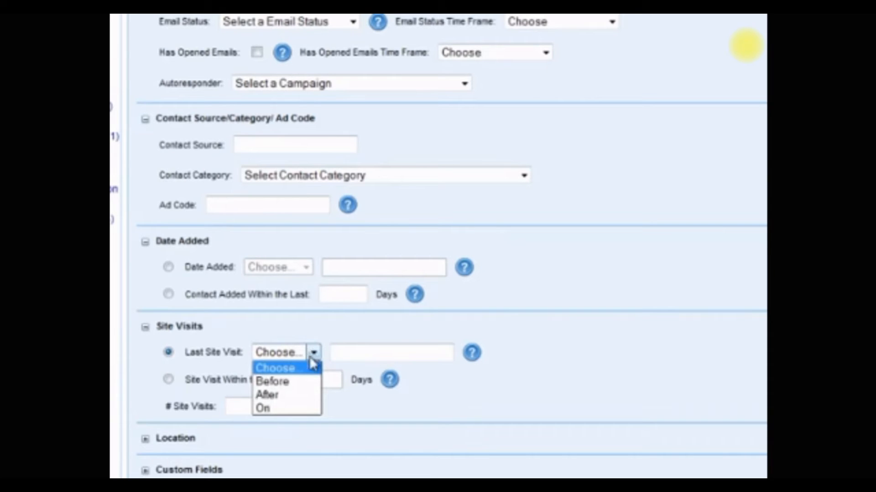
click(312, 389)
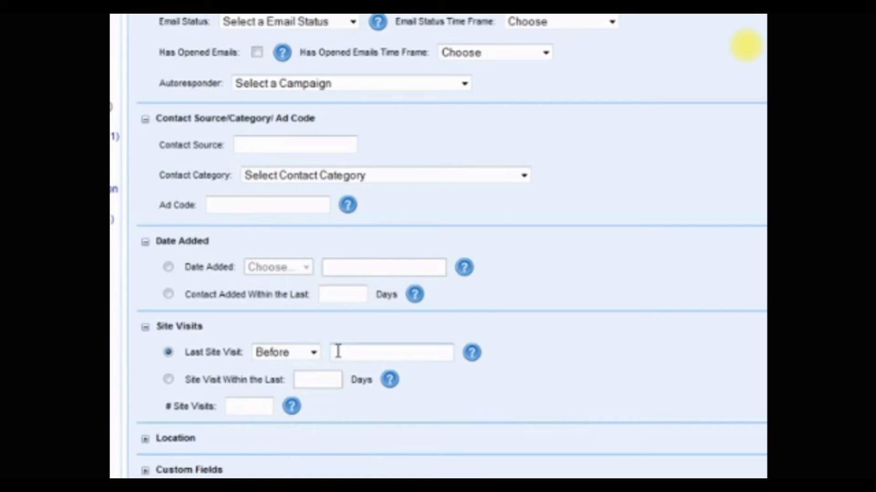
click(338, 352)
click(341, 373)
click(340, 373)
click(339, 373)
click(340, 373)
click(340, 373)
click(339, 373)
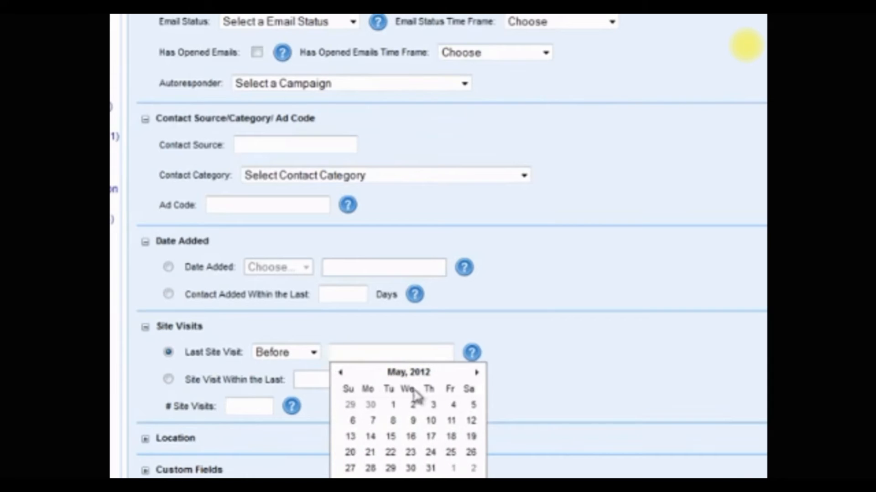
click(470, 407)
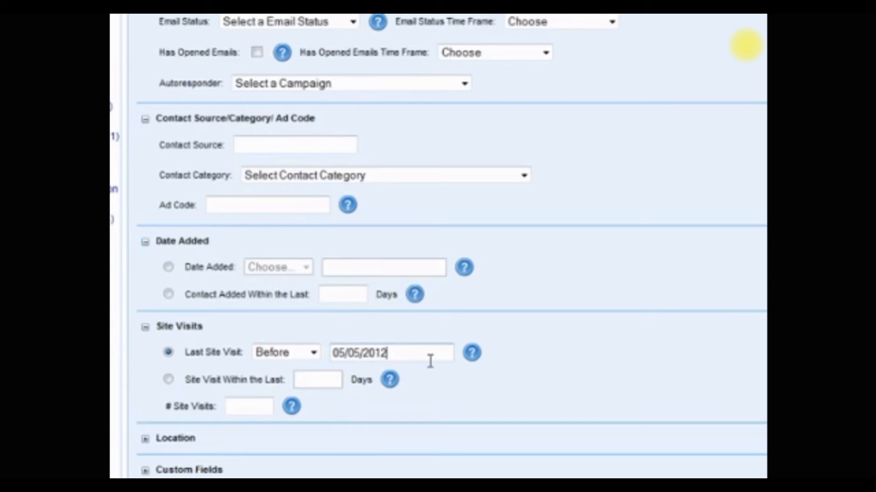
Switch the Last Site Visit condition to After, try On, and set it back to After
click(314, 355)
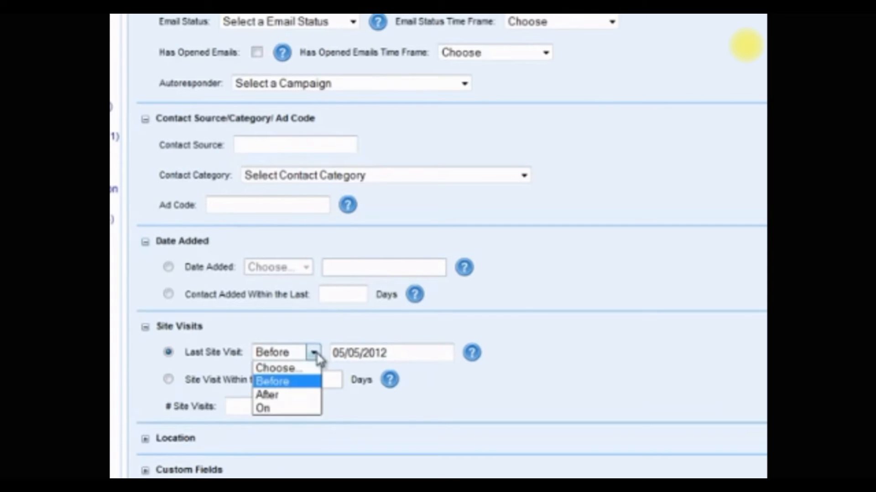
click(301, 396)
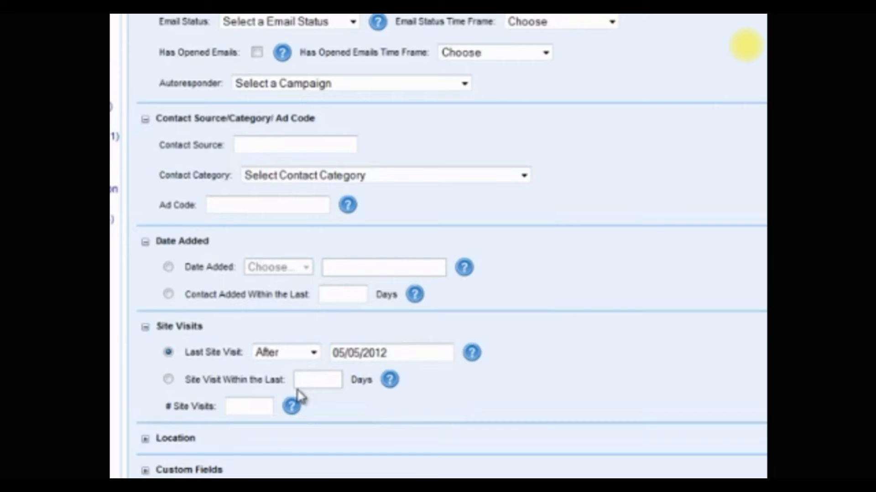
click(313, 354)
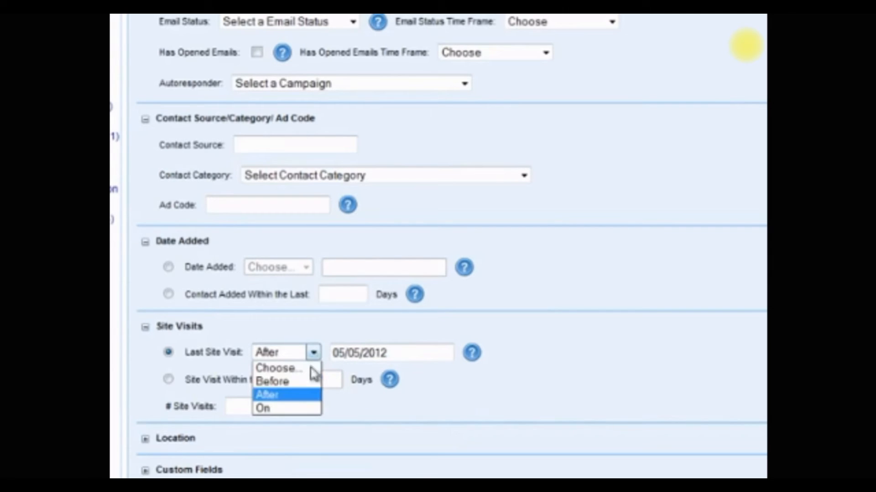
click(303, 409)
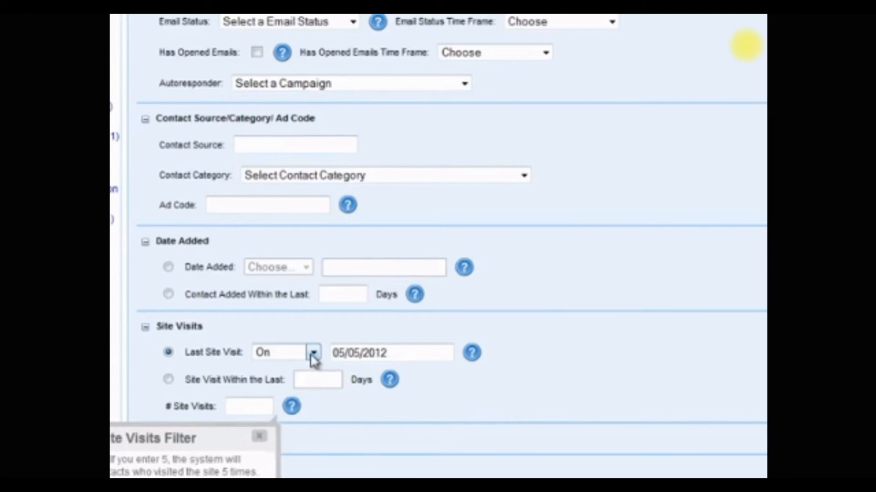
click(311, 355)
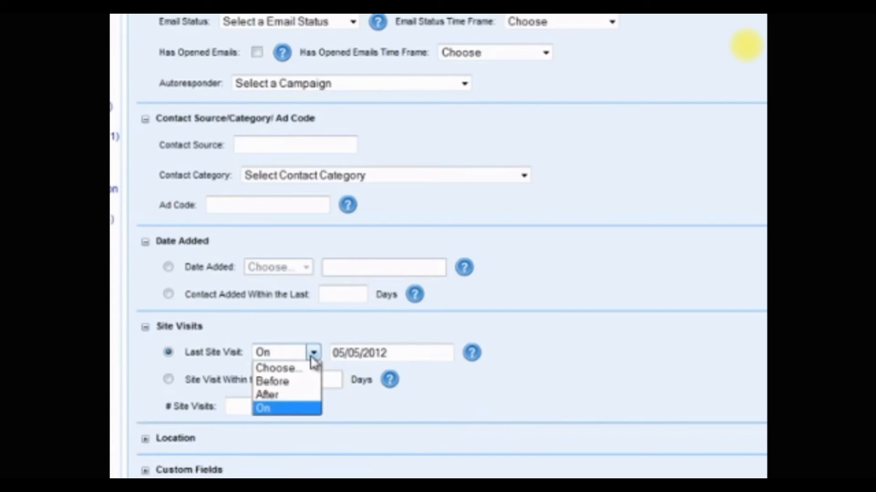
click(311, 401)
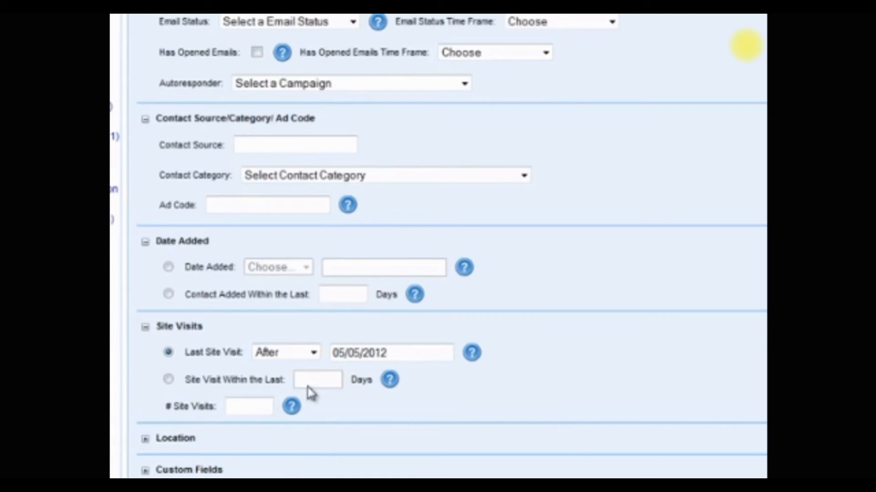
Select Site Visit Within the Last, enter 30 days as a trial value, and clear it again
click(168, 380)
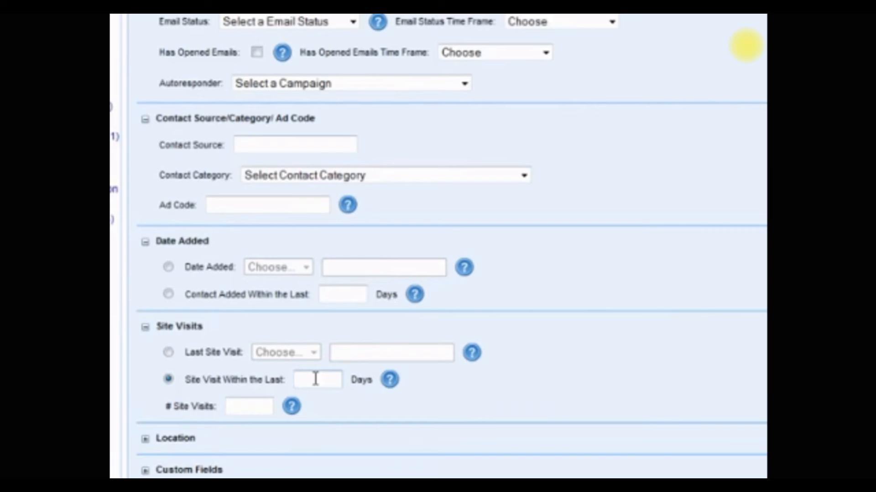
text(30)
key(BackSpace)
key(BackSpace)
Set the number of site visits to 5 and expand the Location section
click(244, 405)
text(5)
click(145, 440)
scroll(150, 410, down, 4)
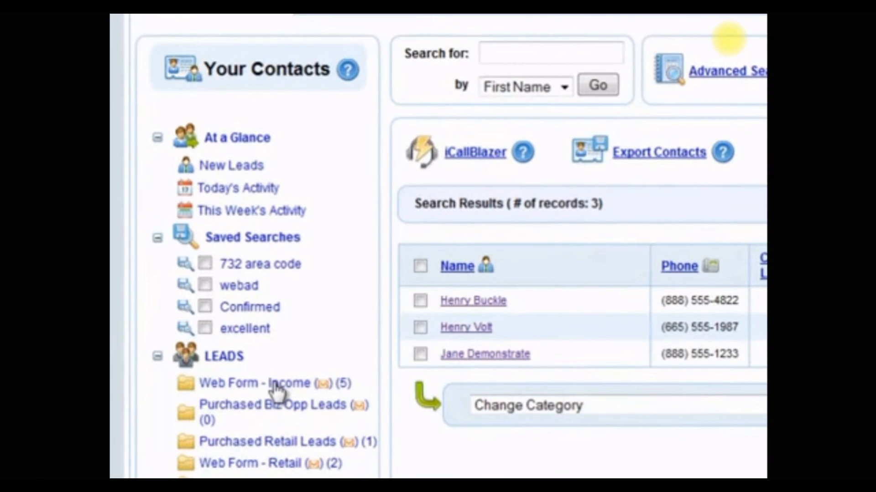
View the contacts in the Web Form - Income category and in the Purchased Retail Leads category
click(272, 382)
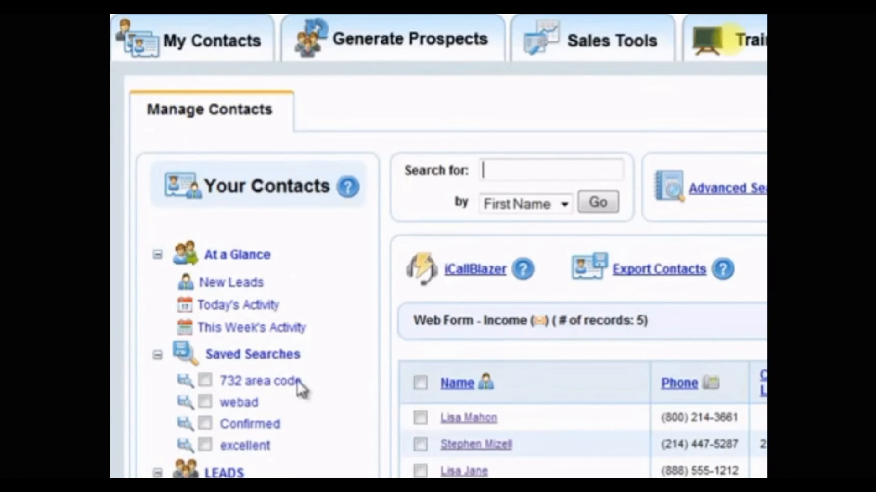
scroll(317, 384, down, 2)
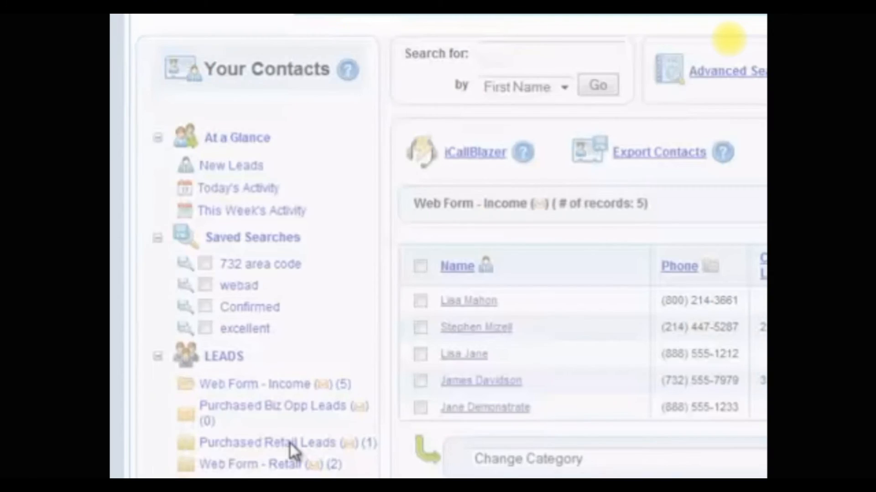
click(290, 444)
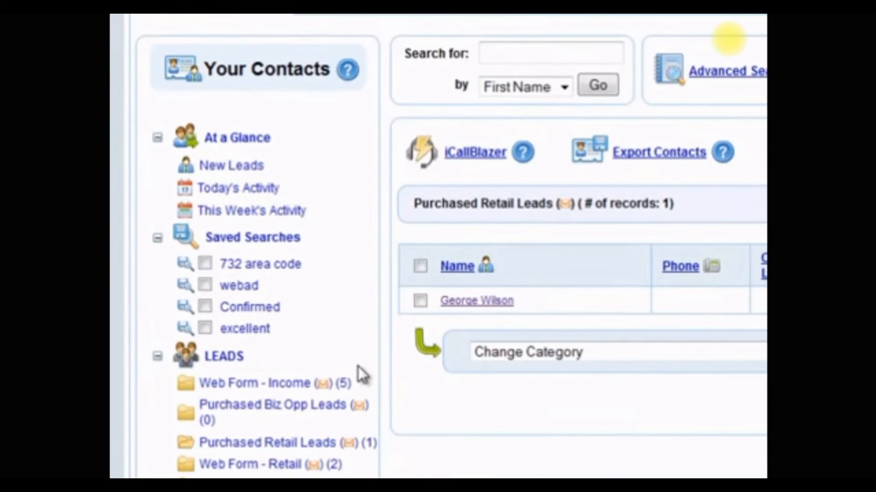
Mark the contact in Purchased Retail Leads as selected, and clear the selection again
click(421, 302)
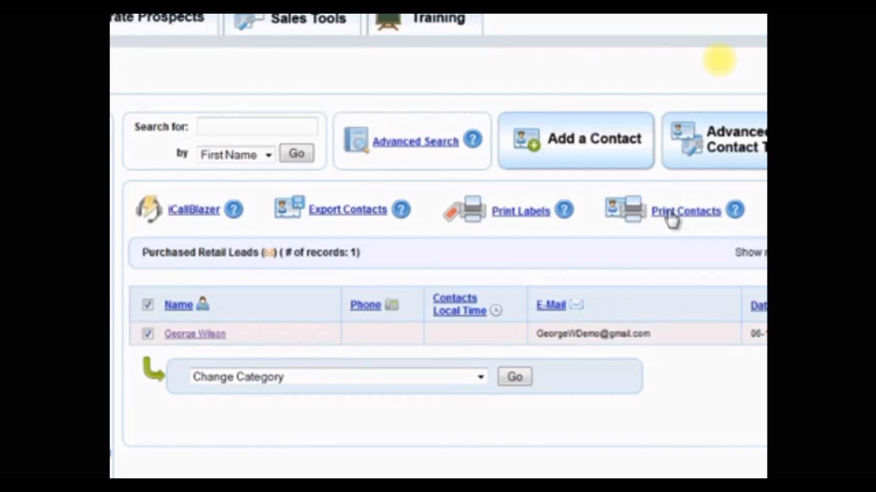
click(146, 334)
click(148, 335)
Open the Purchased Retail Leads contact's record and the first Web Form - Income contact's record, returning to Manage Contacts after each
click(188, 340)
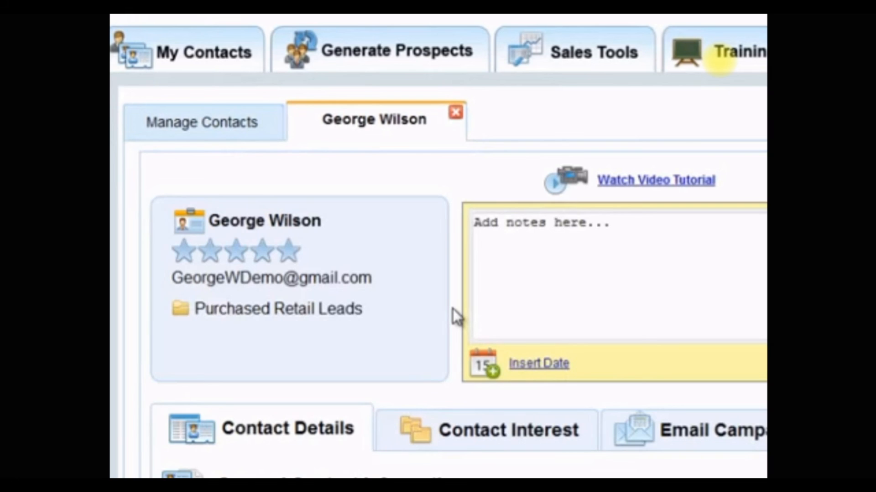
click(234, 126)
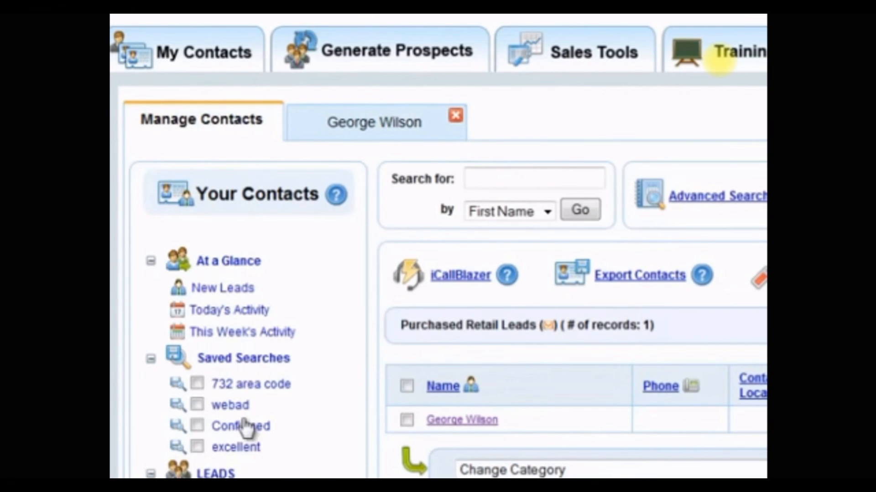
scroll(246, 424, down, 3)
click(245, 389)
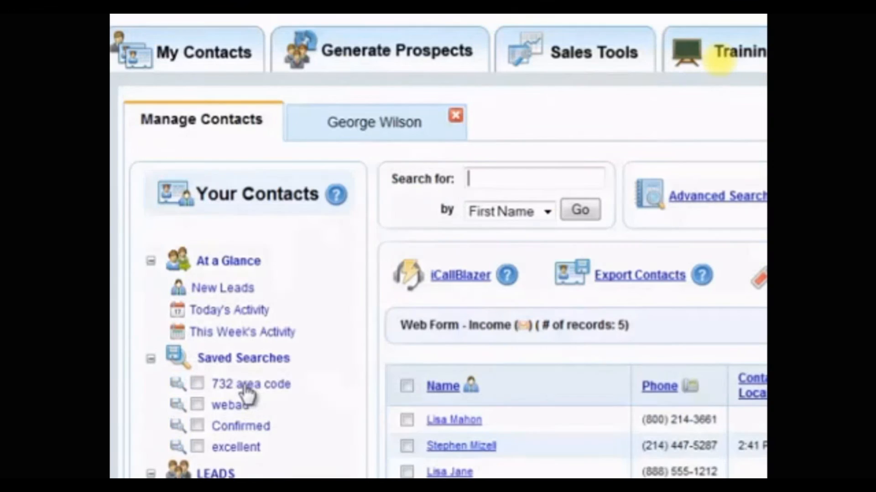
click(442, 421)
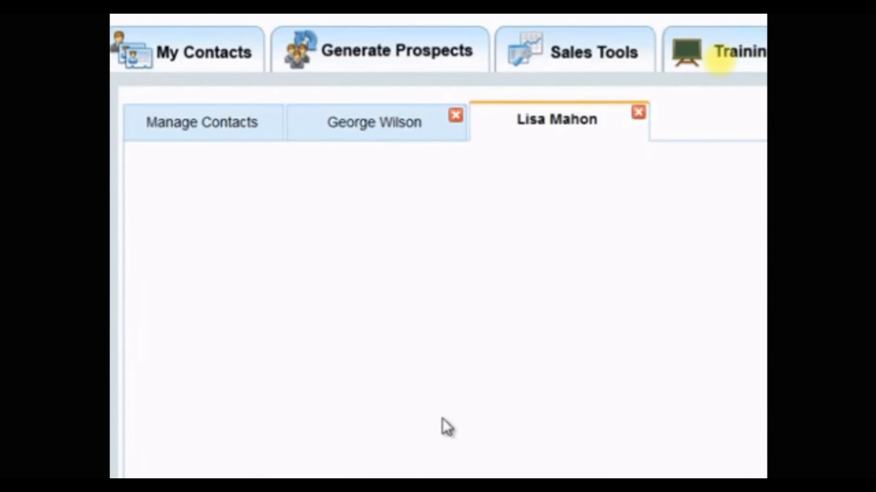
click(207, 121)
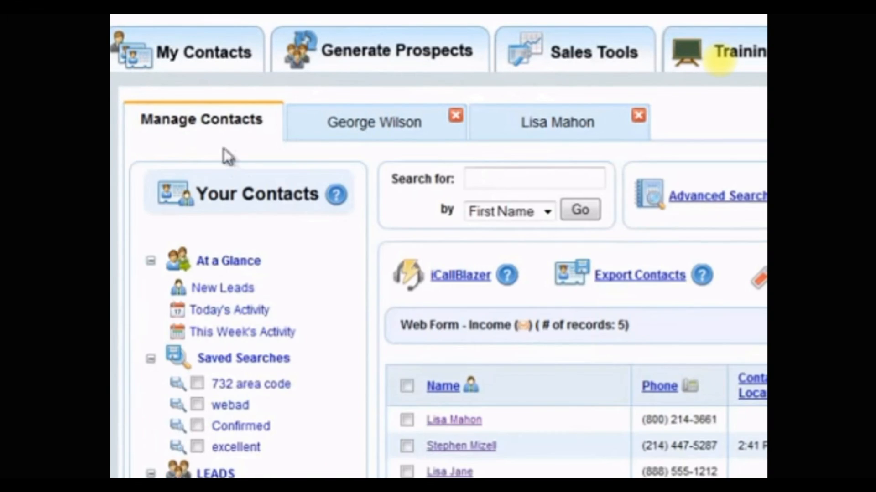
Open the records of the second and fourth contacts in Web Form - Income, returning to the contact list after each
scroll(223, 148, down, 3)
click(486, 333)
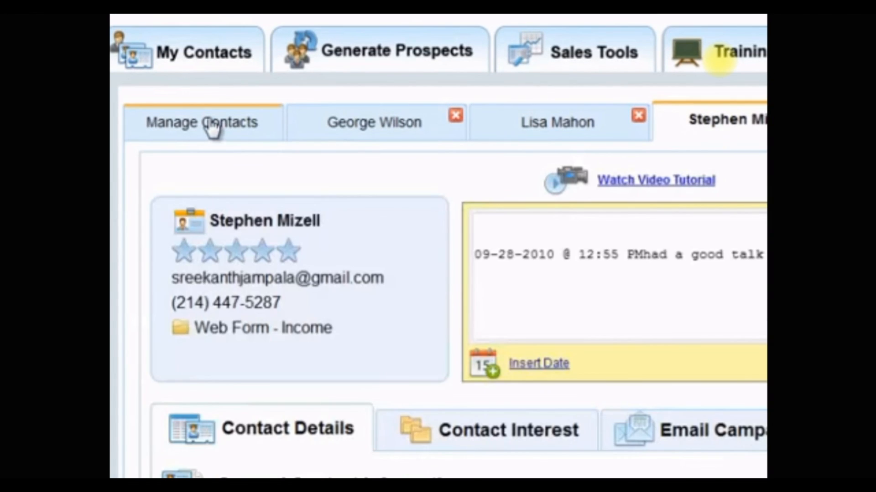
click(207, 123)
scroll(557, 364, down, 3)
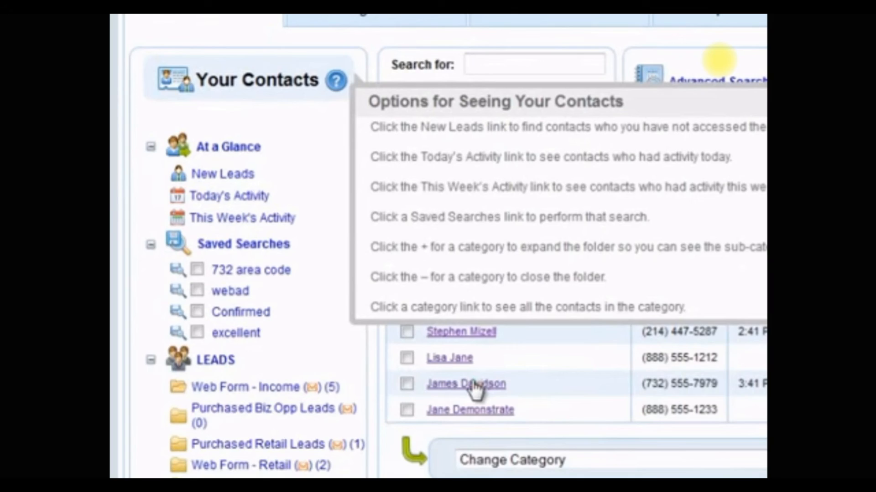
click(474, 385)
click(174, 87)
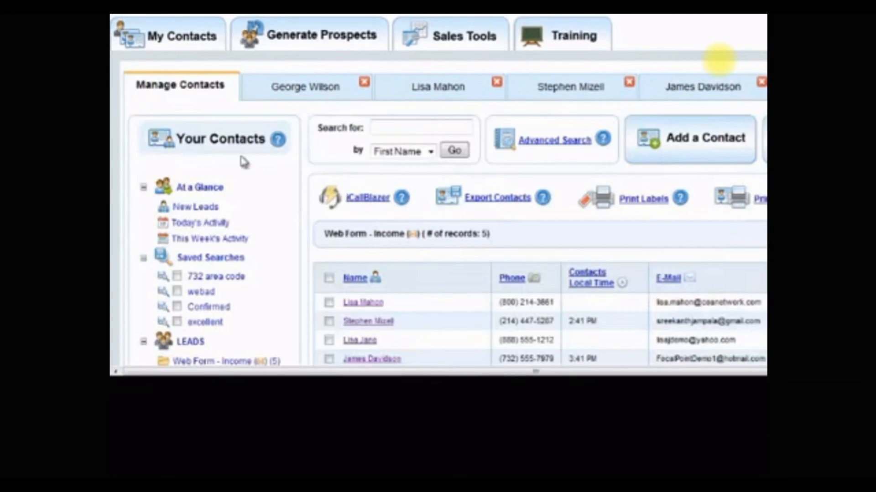
Open the records of the fifth and third contacts in Web Form - Income, and go back to Manage Contacts
scroll(253, 173, down, 3)
click(360, 213)
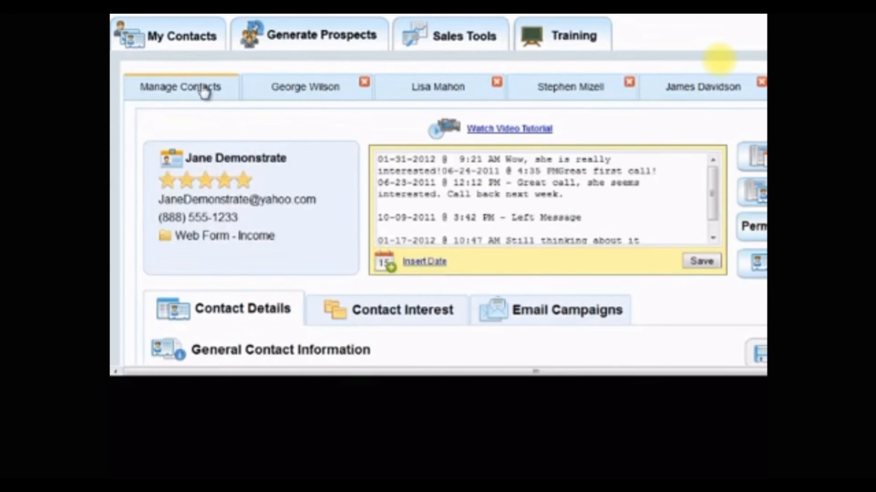
click(203, 87)
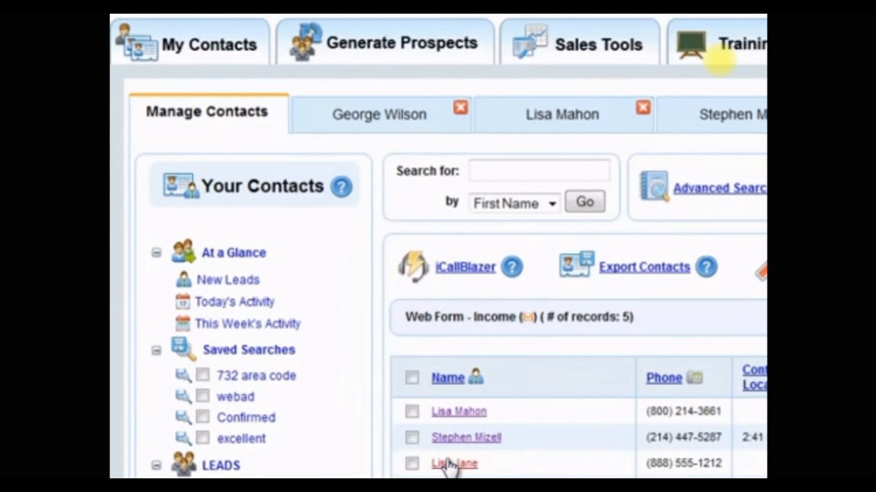
click(448, 463)
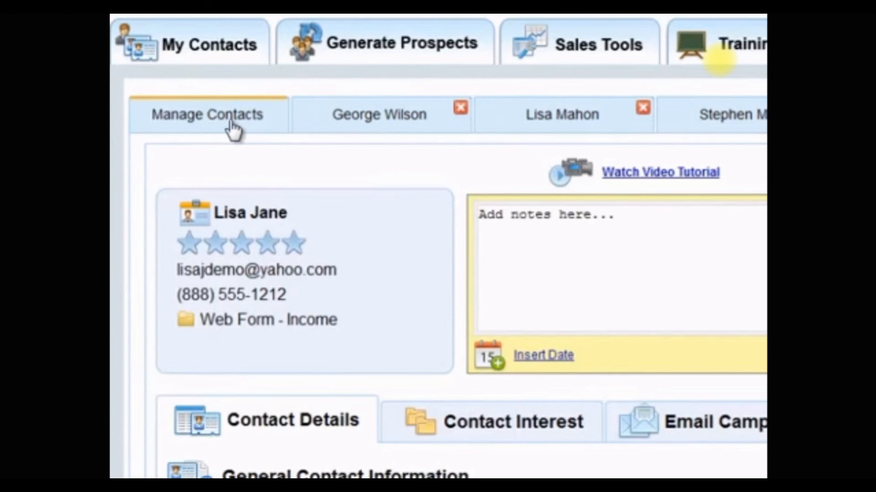
click(232, 124)
List the Event & Trade Show Leads category, open its first contact's record, and return to Manage Contacts
scroll(263, 182, down, 5)
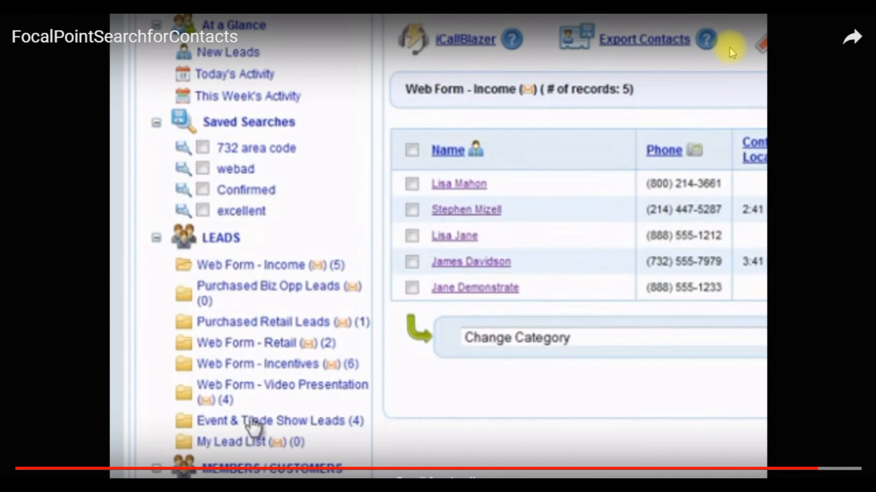
click(253, 423)
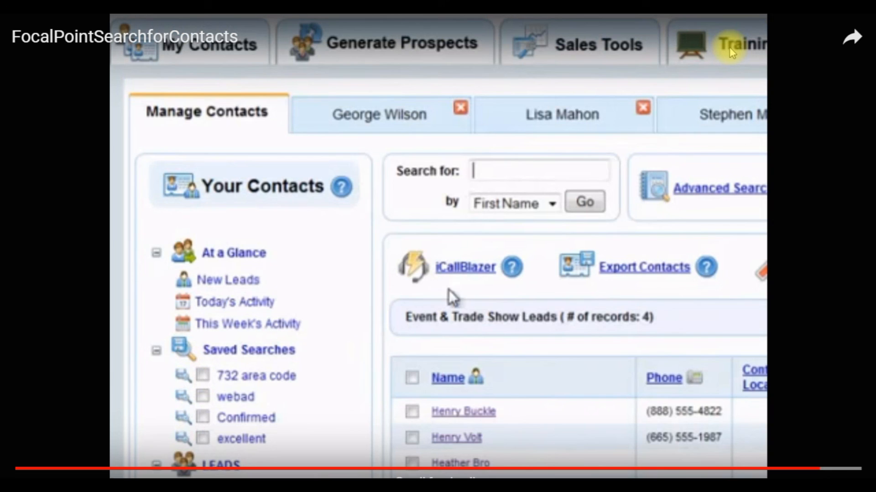
click(461, 412)
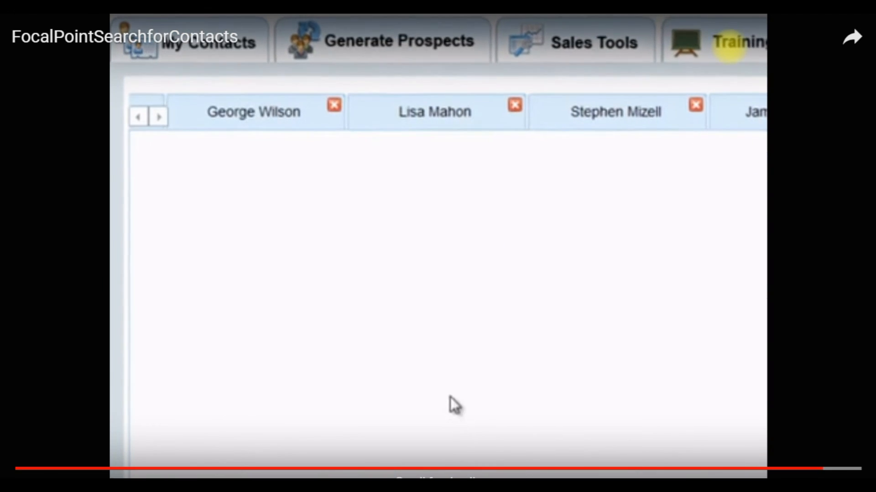
click(159, 116)
click(142, 116)
click(211, 121)
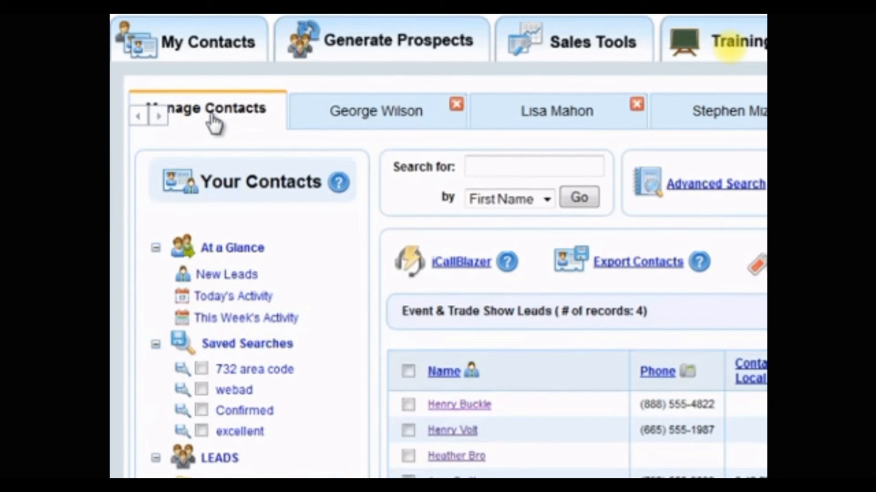
Close the five earliest opened contact records and view the details of the first one still open
click(457, 104)
click(457, 105)
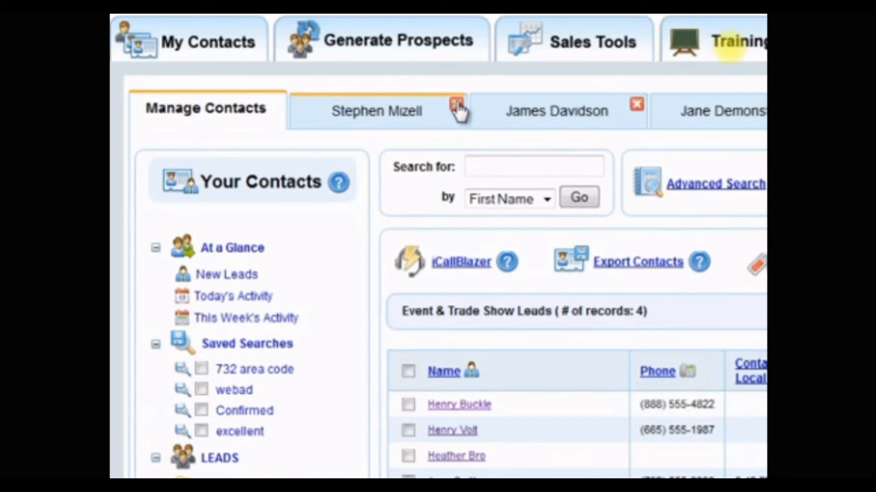
click(457, 105)
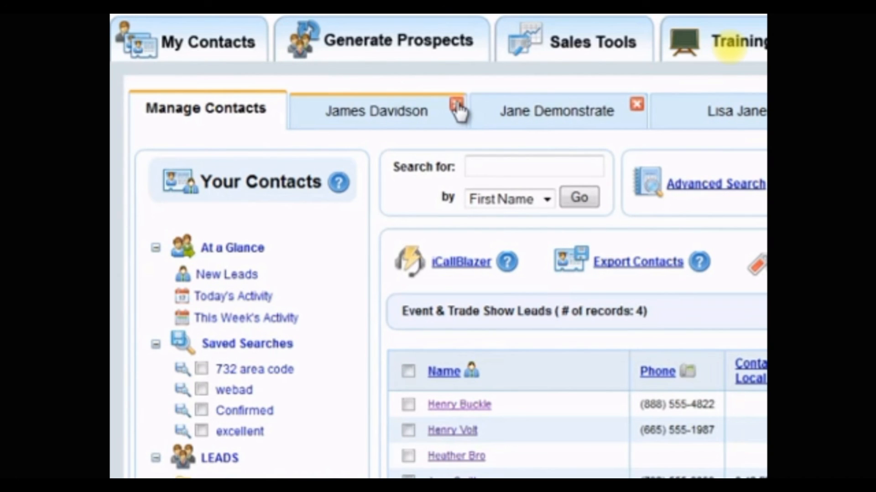
click(456, 105)
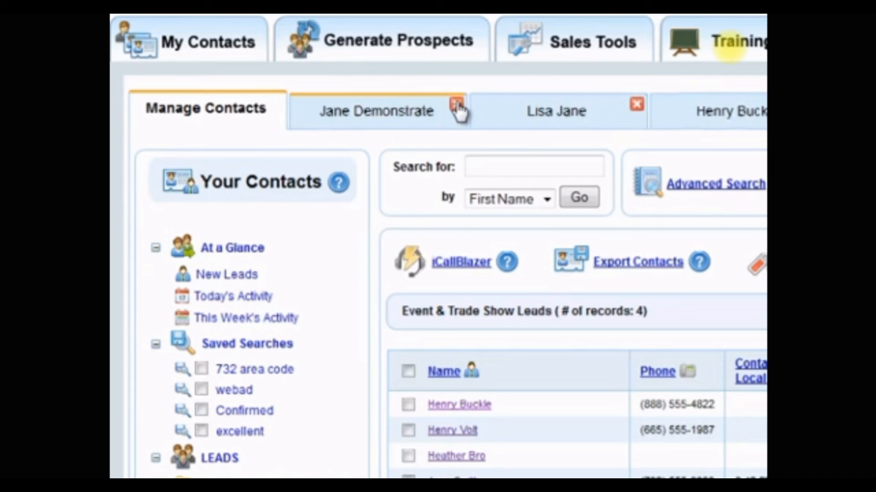
click(456, 105)
click(360, 111)
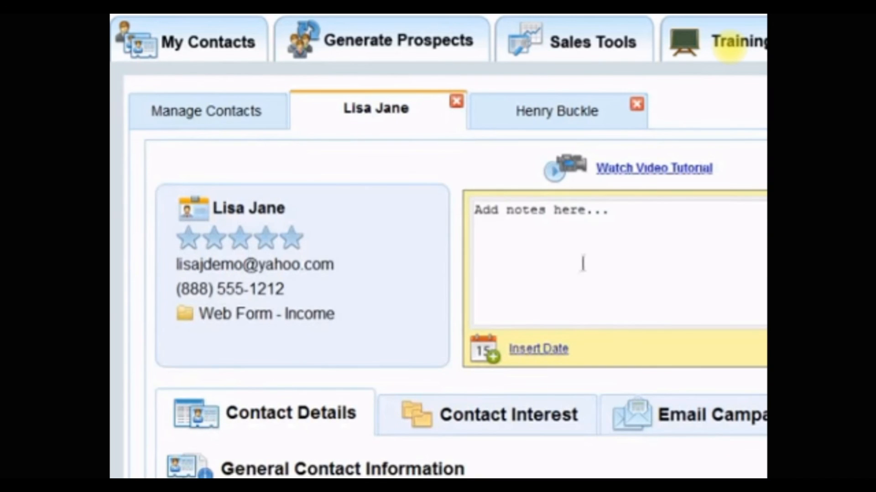
scroll(608, 285, down, 3)
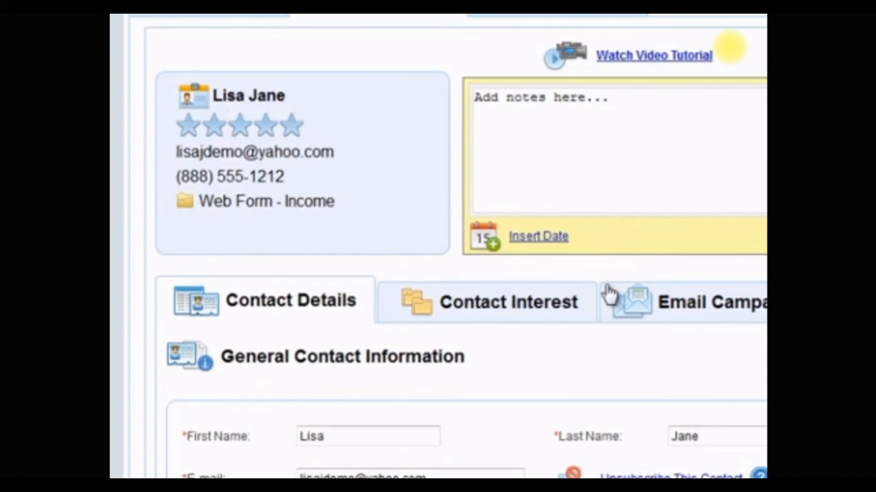